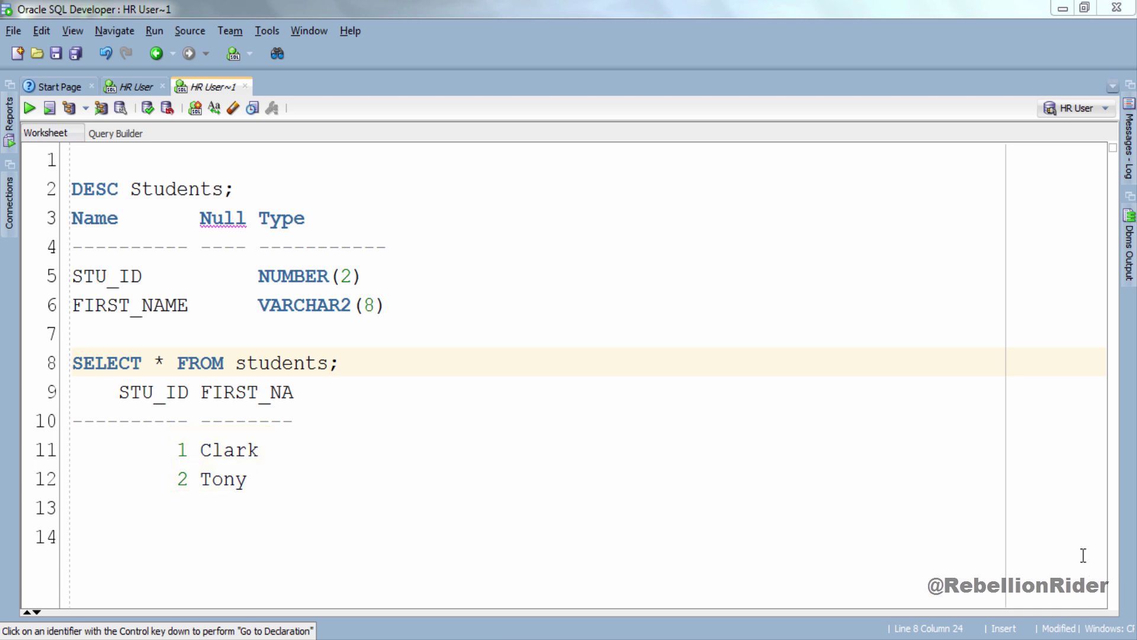
# Step: Write a block declaring v_fname as student.first_name%TYPE that selects and prints student 1's first name
pyautogui.click(135, 86)
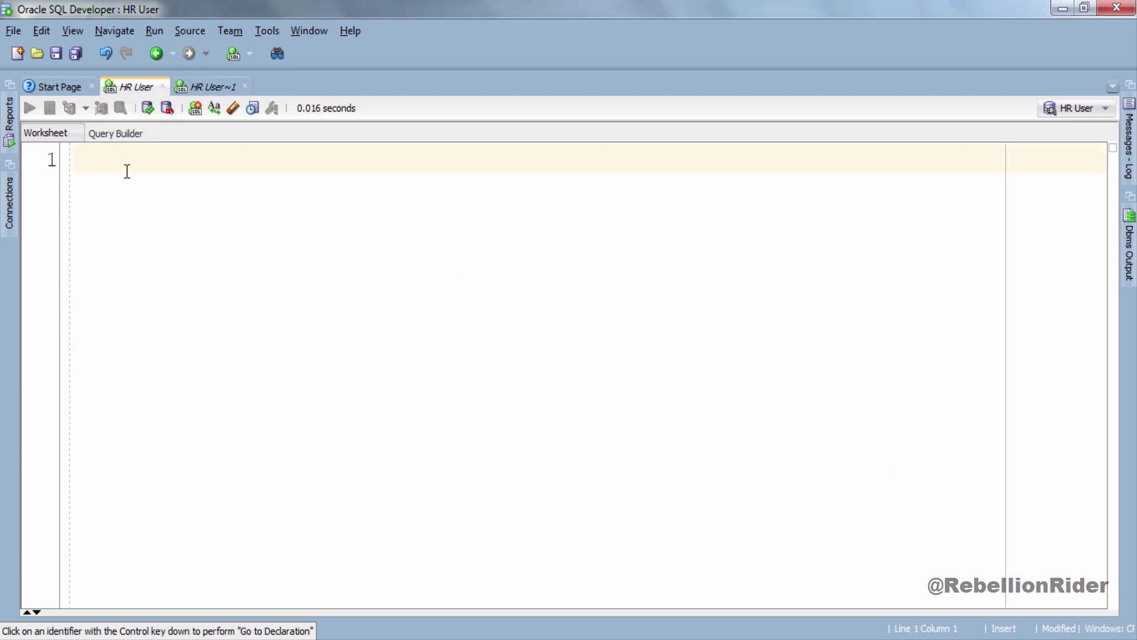
pyautogui.write('SET SERVEROUTPUT ON;')
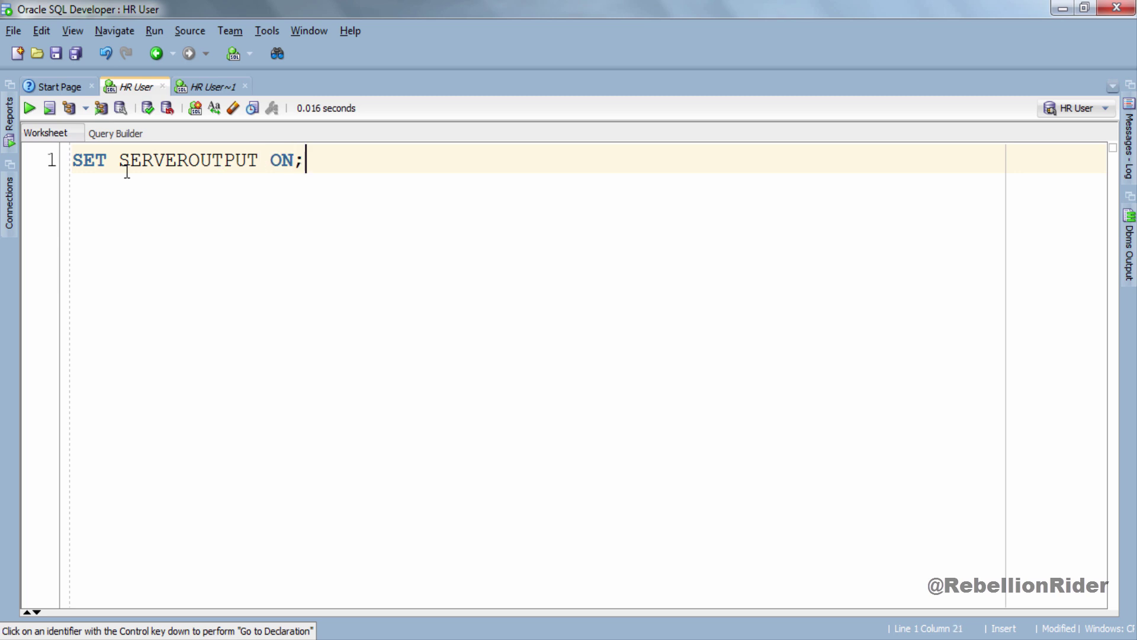
pyautogui.press('Return')
pyautogui.write('DECLARE')
pyautogui.press('Return')
pyautogui.write('v_fname')
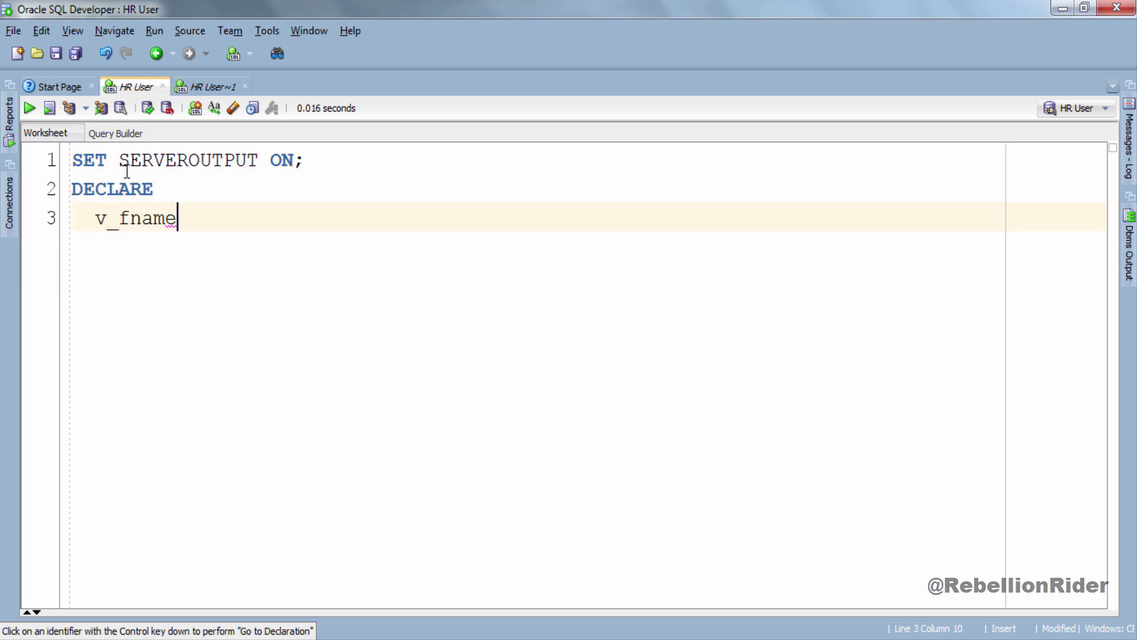
pyautogui.write(' student.first_name')
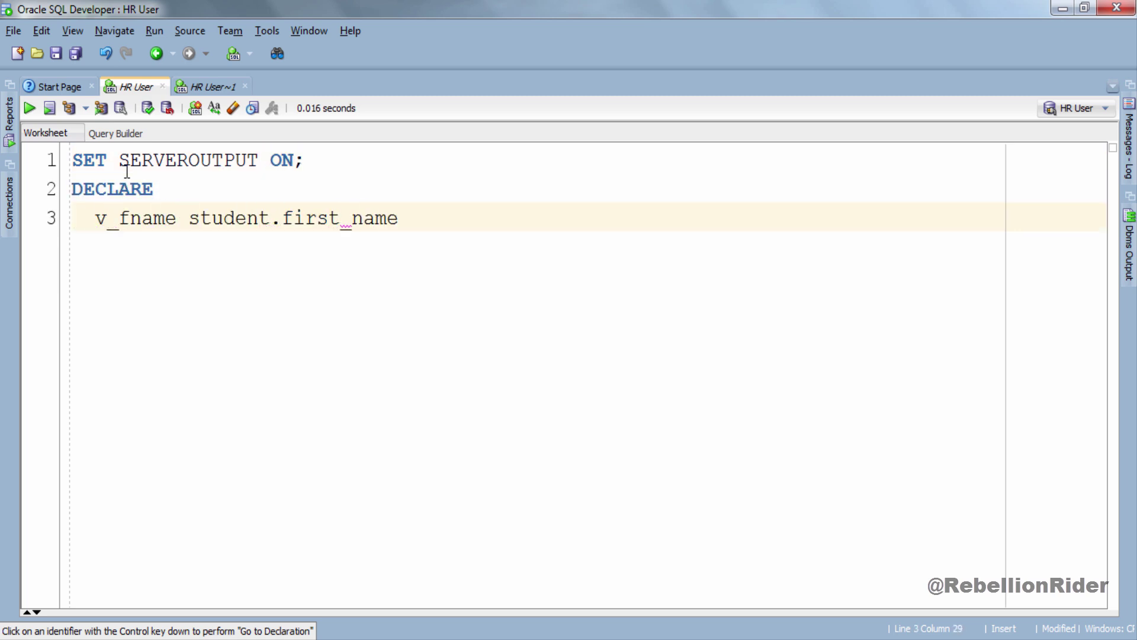
pyautogui.write('%TYPE;')
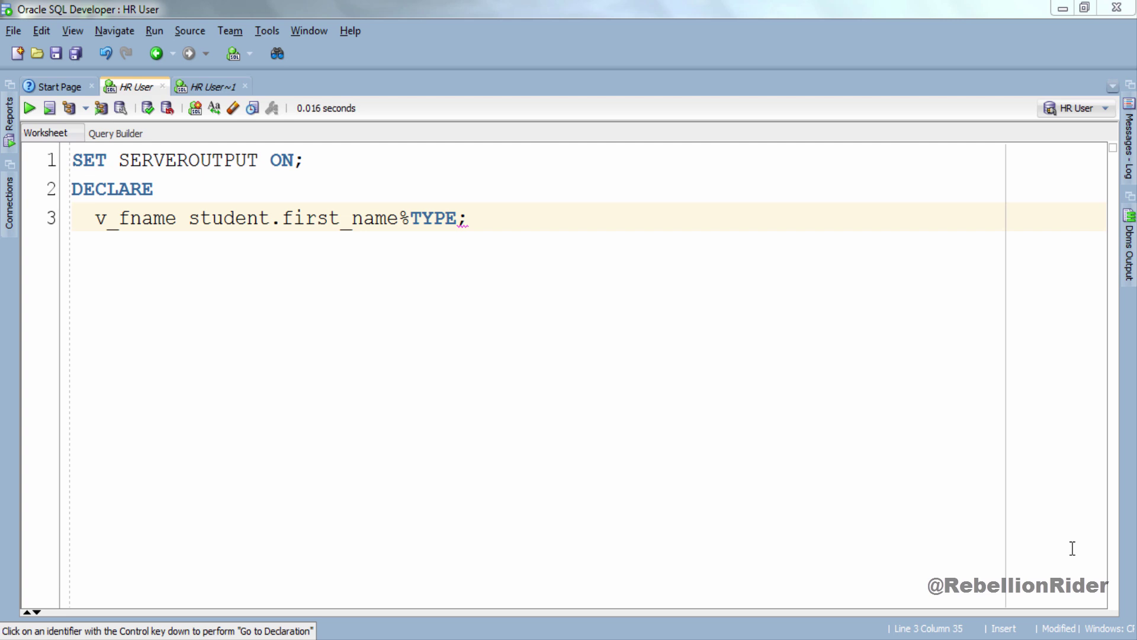
pyautogui.press('Return')
pyautogui.write('BEGIN')
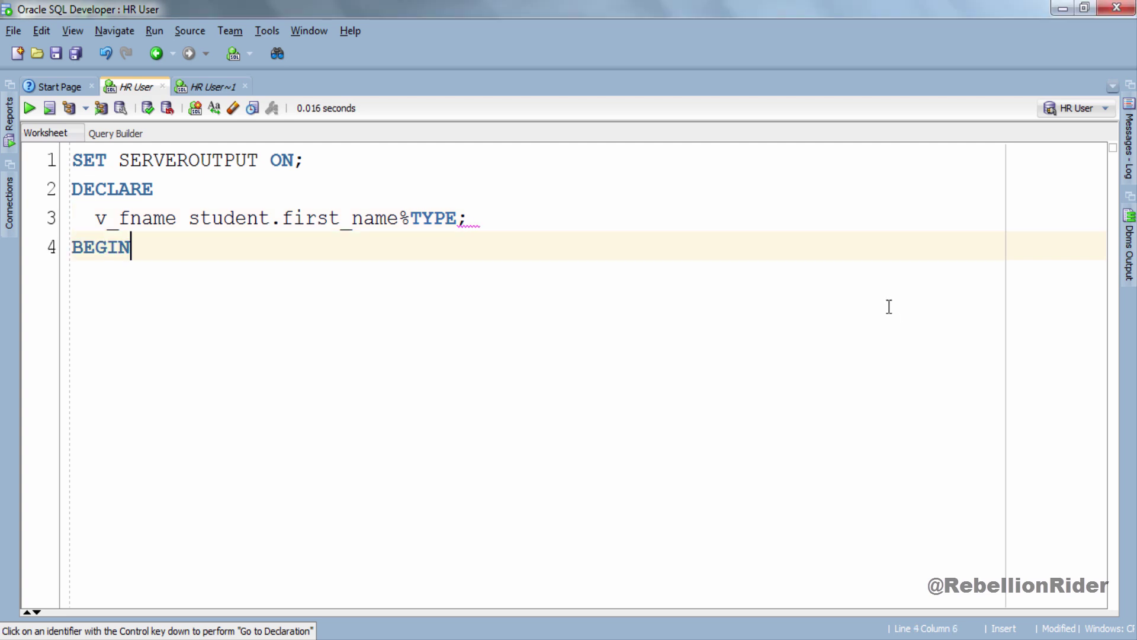
pyautogui.press('Return')
pyautogui.write('SELECT first_name INT')
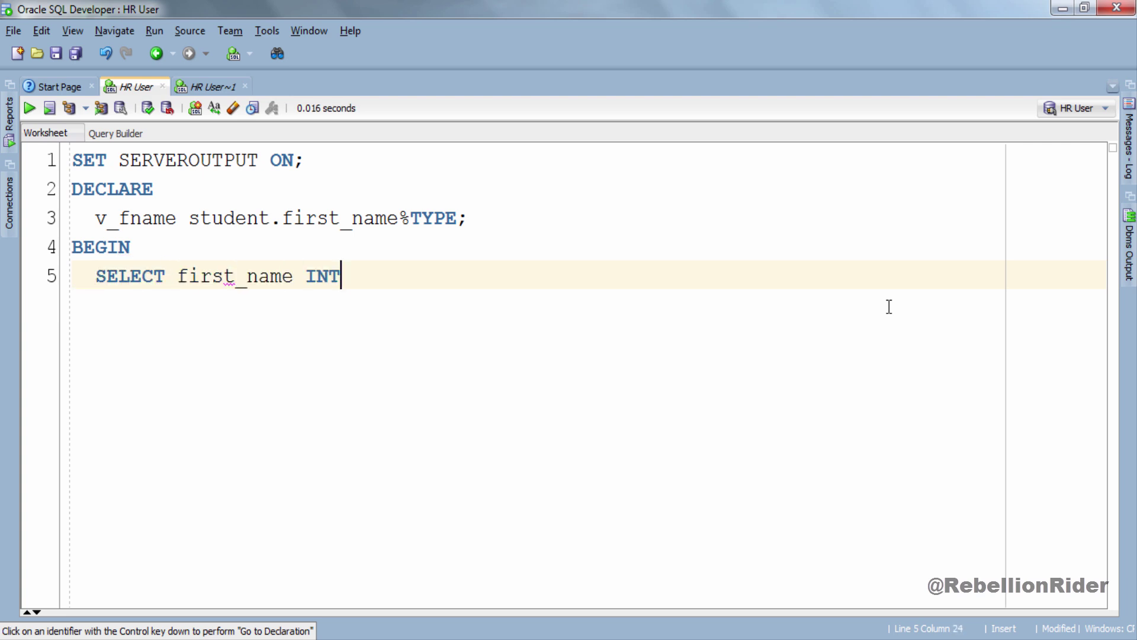
pyautogui.write('O v_fname FROM students W')
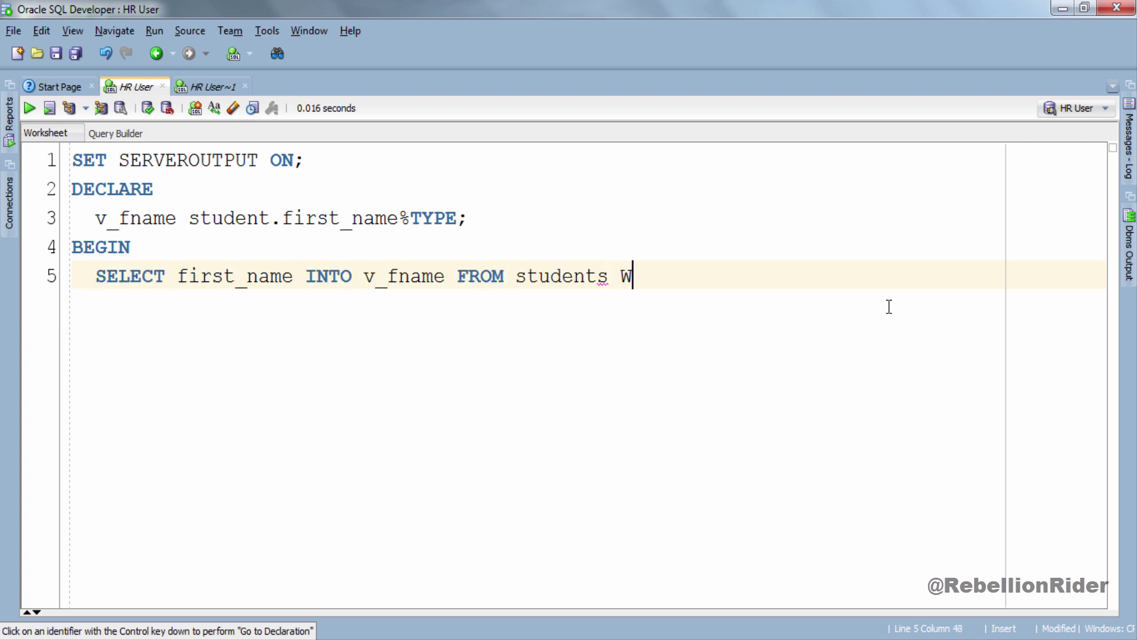
pyautogui.write('HERE stu_id =1;')
pyautogui.press('Return')
pyautogui.write('DBM')
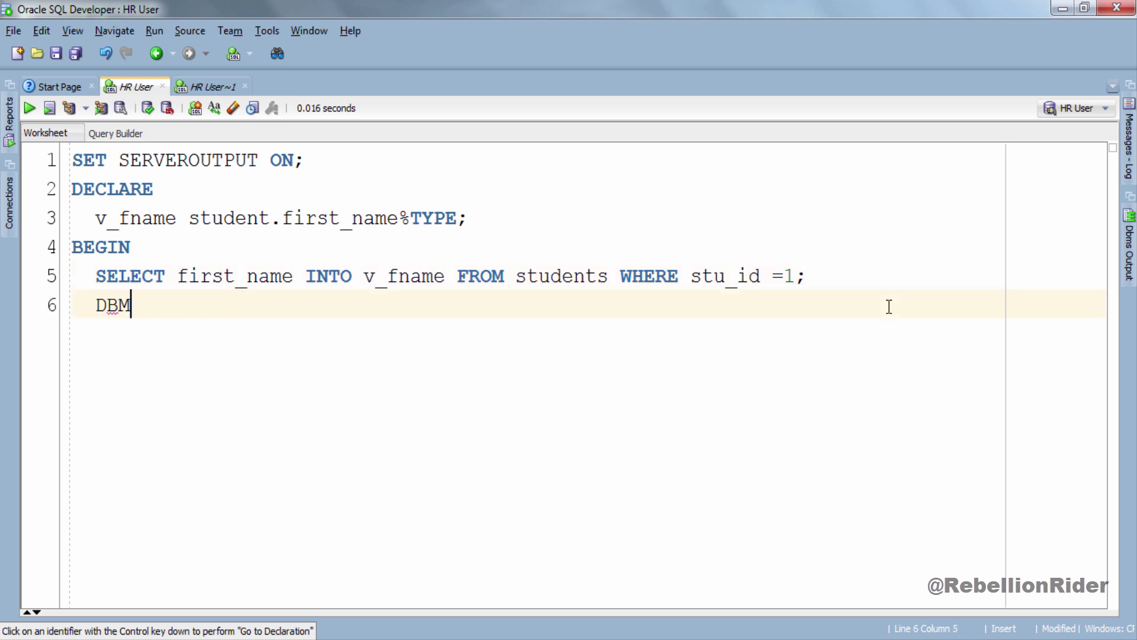
pyautogui.write('S_OUTPUT.PUT_LINE')
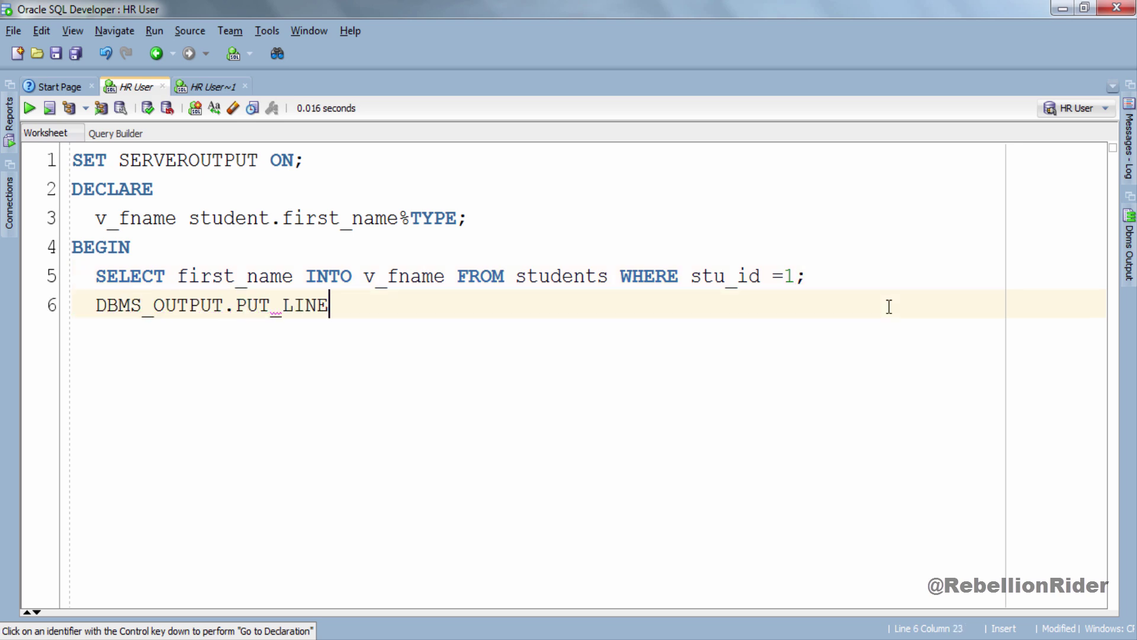
pyautogui.write('(v_fname);')
pyautogui.press('Return')
pyautogui.press('BackSpace')
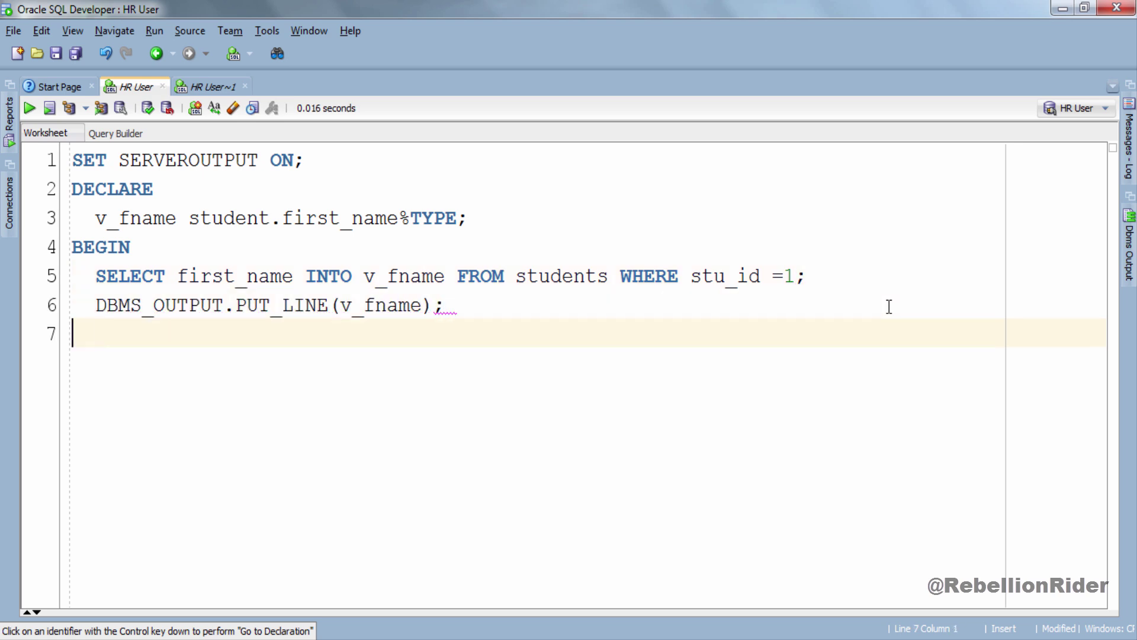
pyautogui.write('END;')
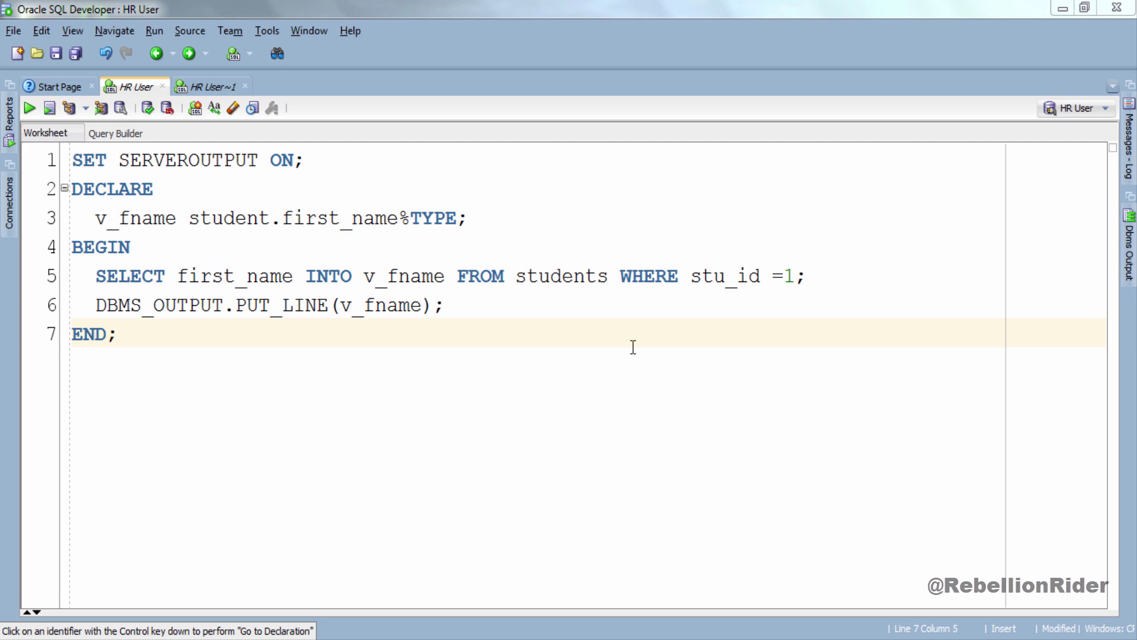
# Step: After the PLS-00320 error, fix the table name from student to students and rerun the block
pyautogui.click(29, 108)
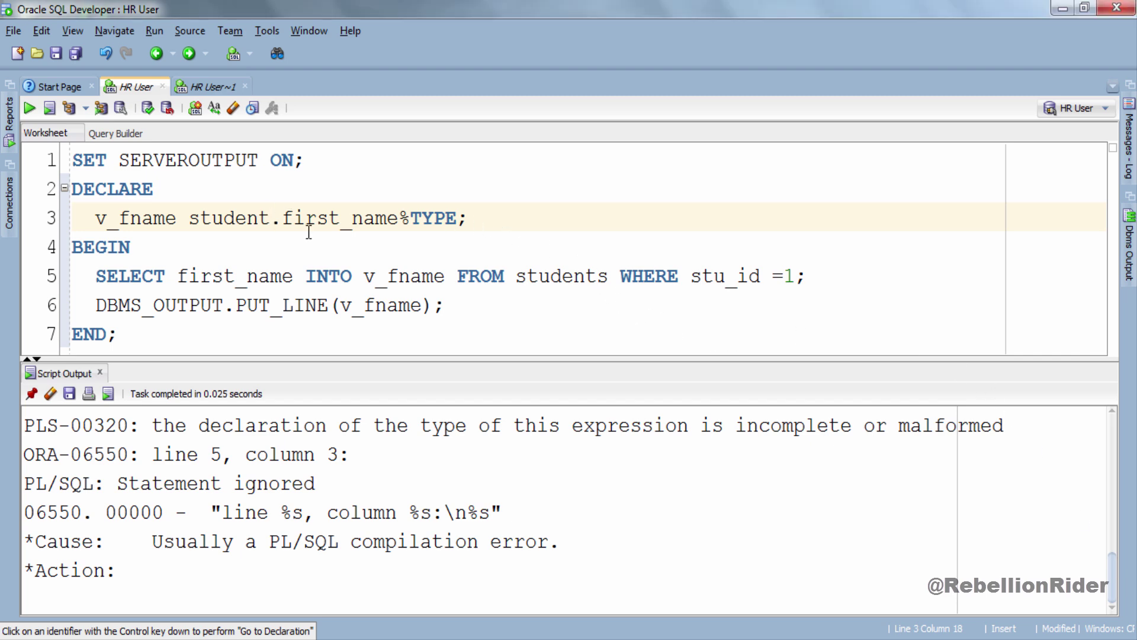
pyautogui.write('s')
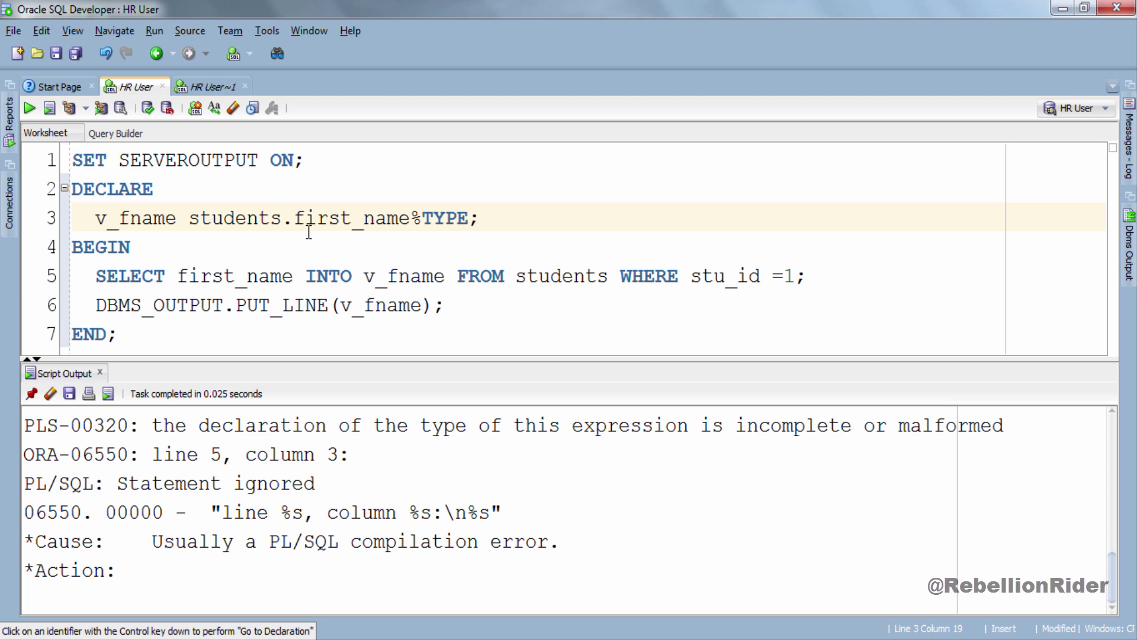
pyautogui.click(102, 374)
pyautogui.click(165, 305)
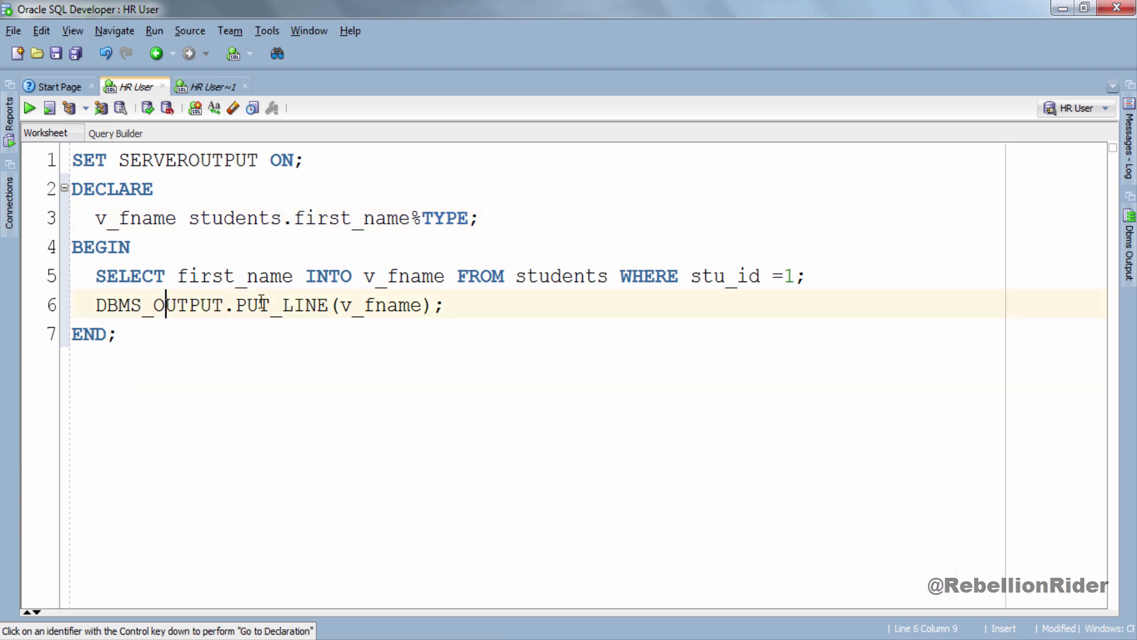
pyautogui.click(28, 113)
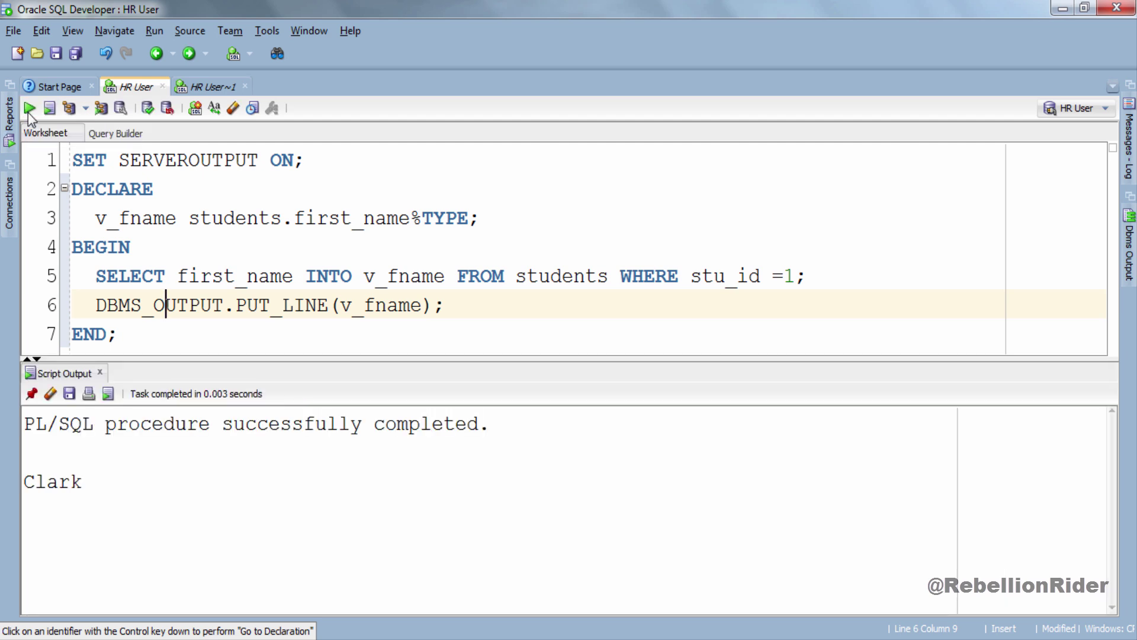
pyautogui.click(29, 112)
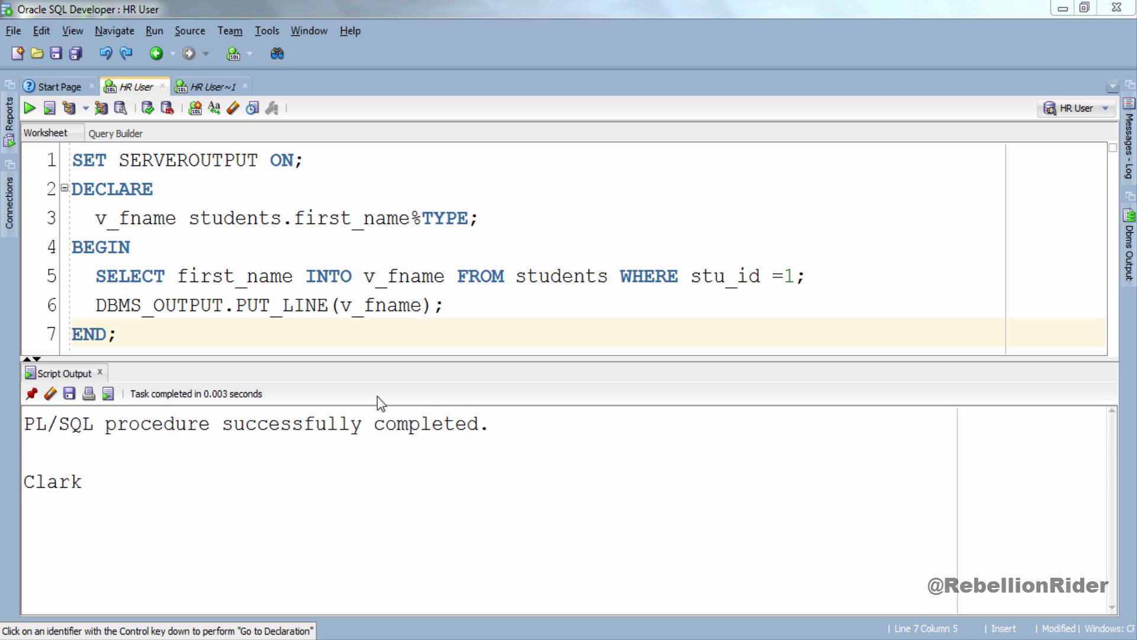
# Step: Finish the VARCHAR2(8) block: SELECT INTO v_fname FROM students WHERE stu_id = 1, PUT_LINE(v_fname), END
pyautogui.click(100, 372)
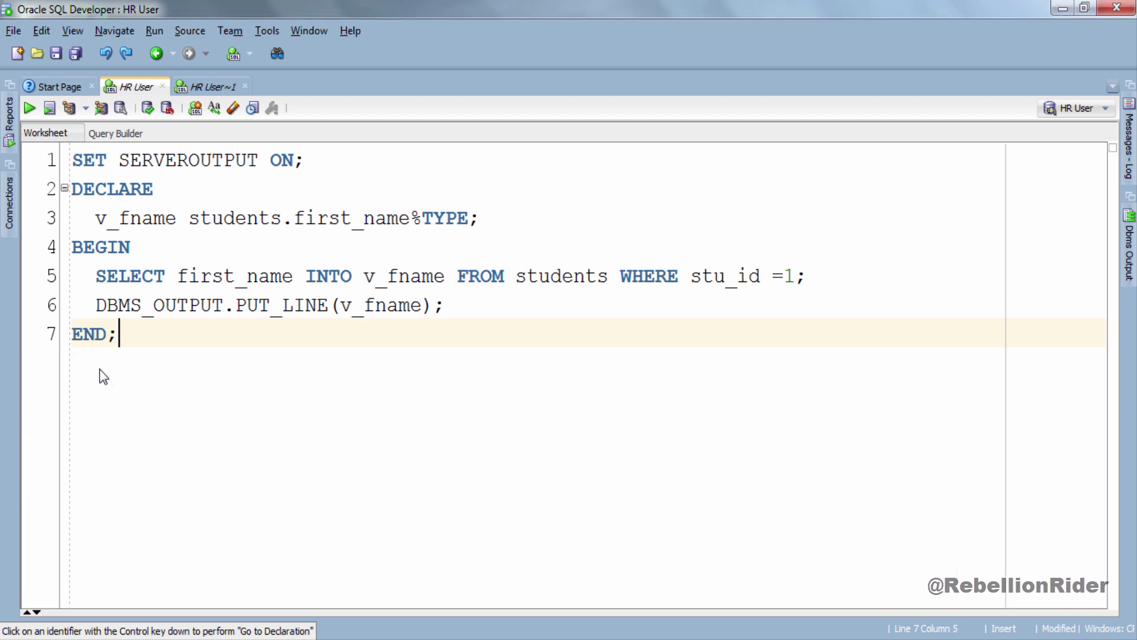
pyautogui.press('Return')
pyautogui.write('/ DECLARE ')
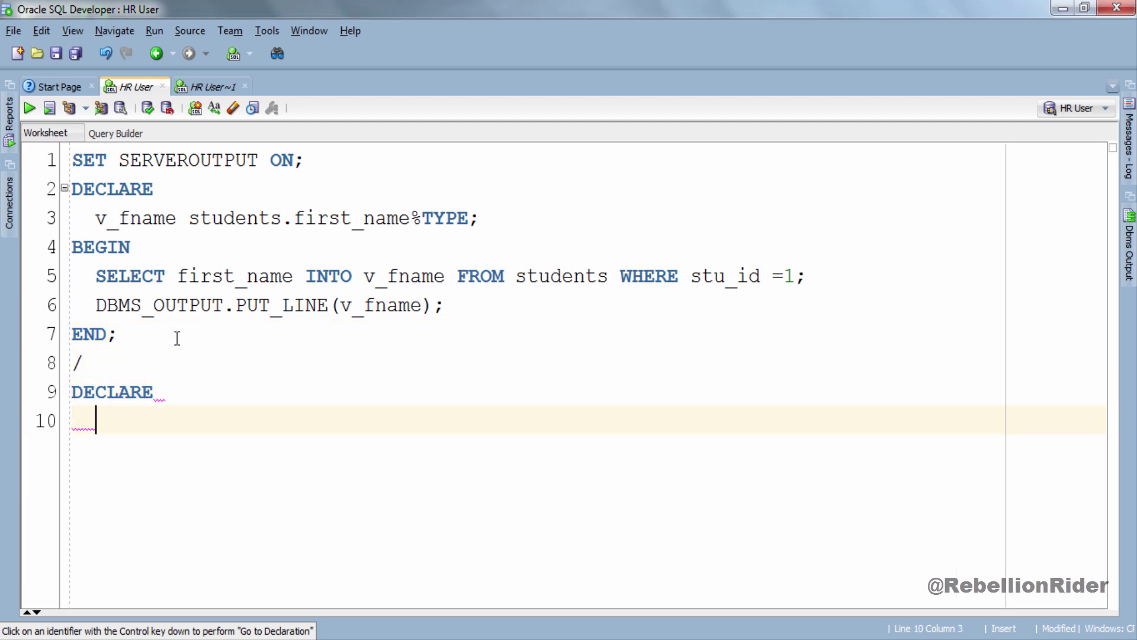
pyautogui.write('  v_fname VARCHAr2(8)')
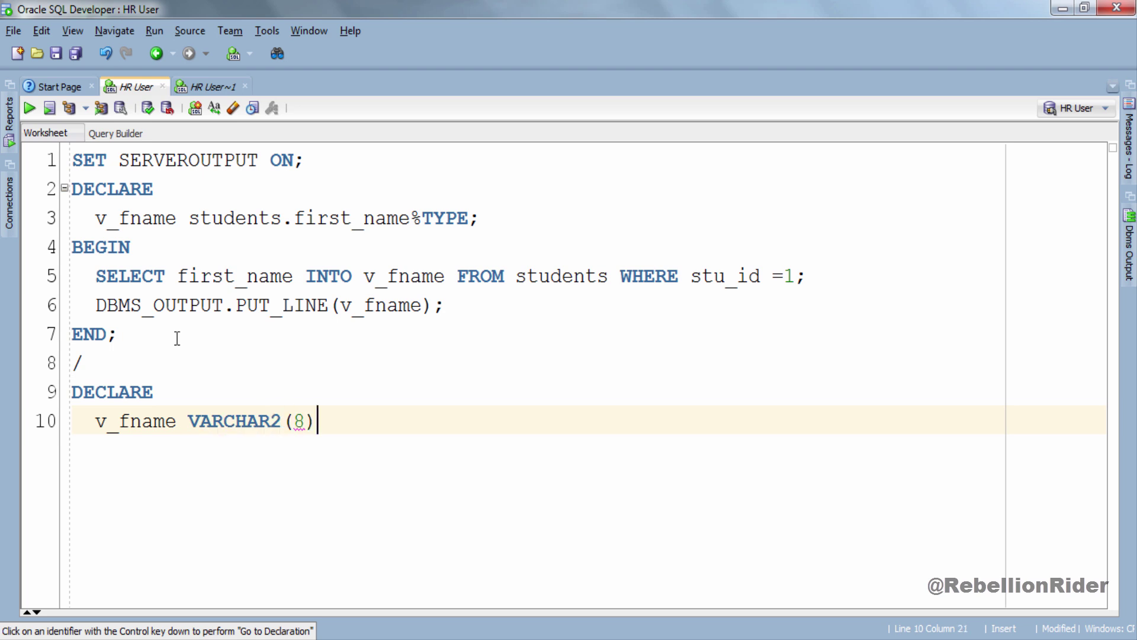
pyautogui.write(';')
pyautogui.press('Return')
pyautogui.write('BEGIN   SELECT first_name')
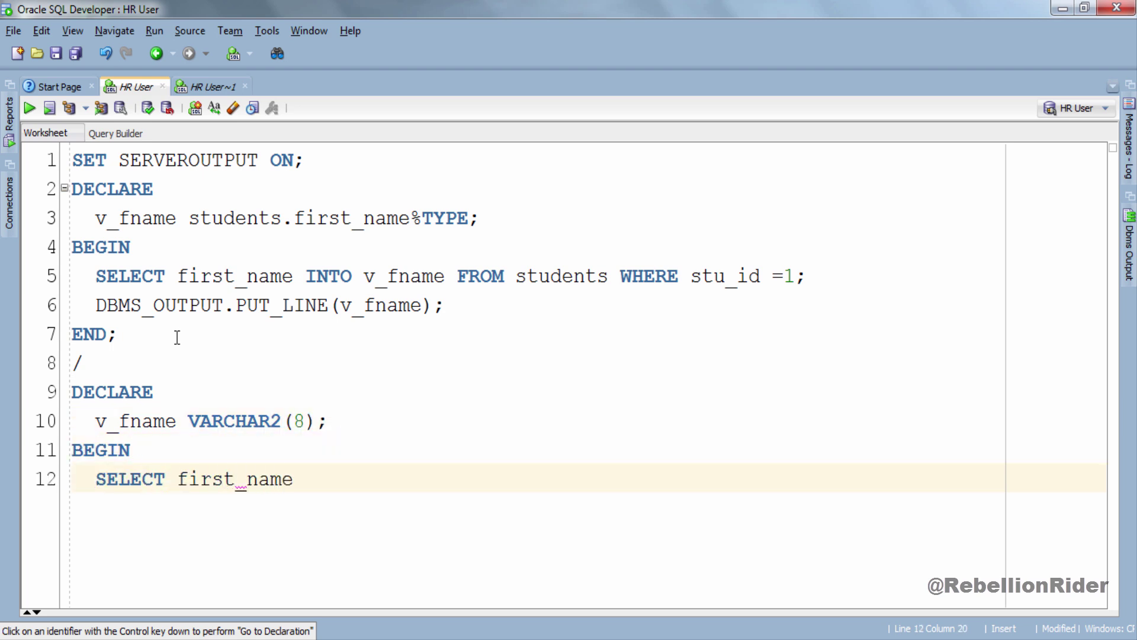
pyautogui.write(' INTO v_fname FROM studenst')
pyautogui.press('BackSpace')
pyautogui.press('BackSpace')
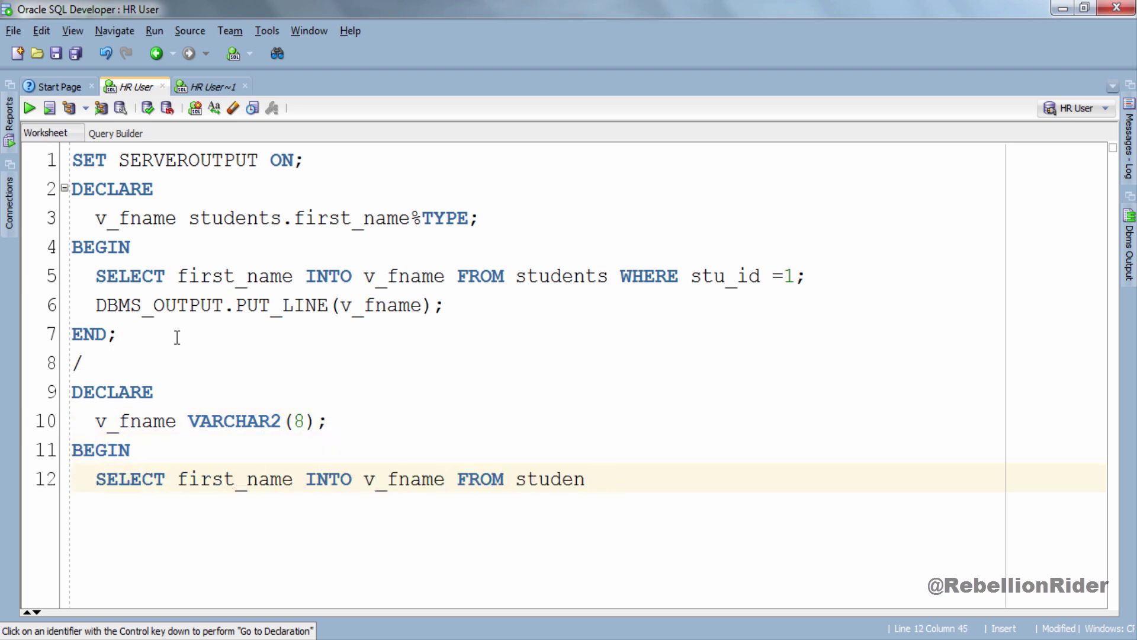
pyautogui.write('ts WHERE stu_id =1;')
pyautogui.press('Return')
pyautogui.write('DBMS')
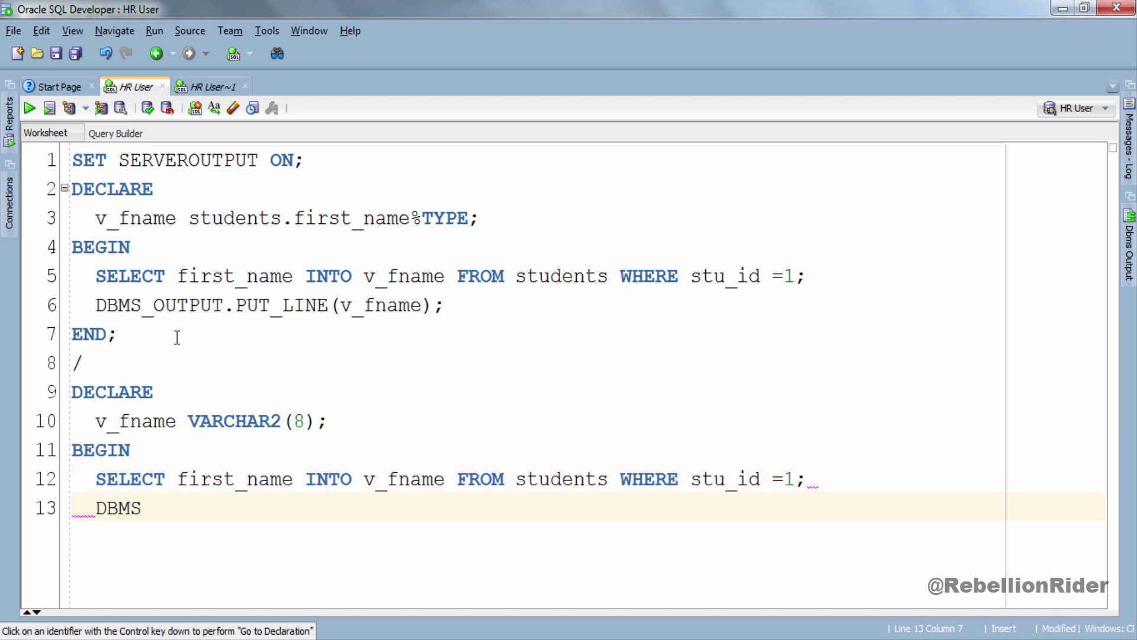
pyautogui.write('_OUTPUT.PUT_LIN')
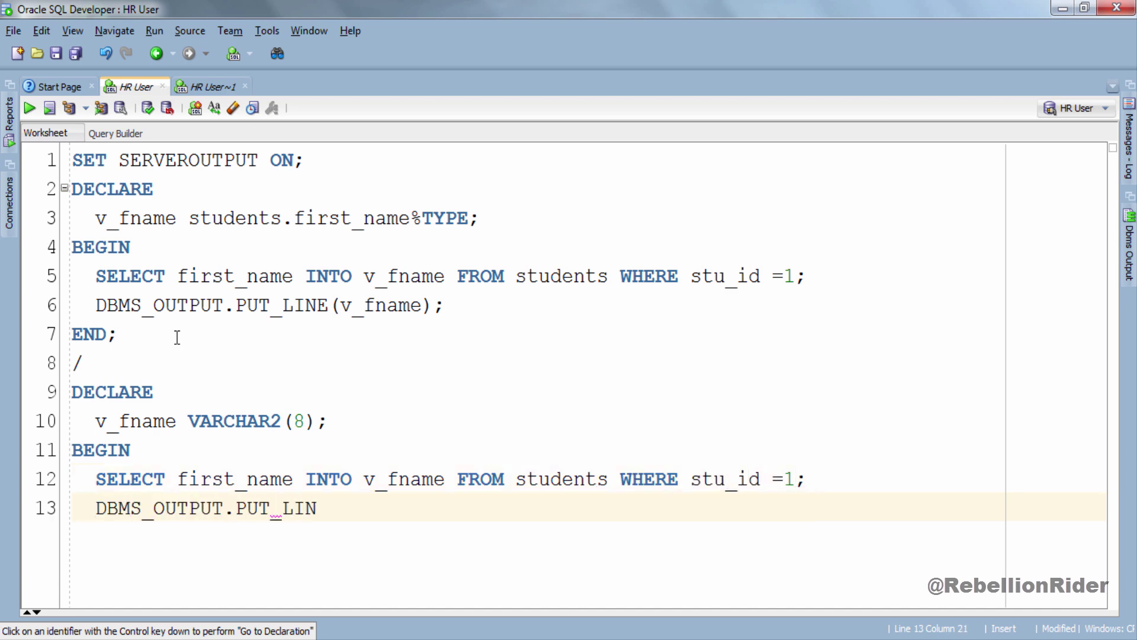
pyautogui.write('E(v_fname);')
pyautogui.press('Return')
pyautogui.write('END;')
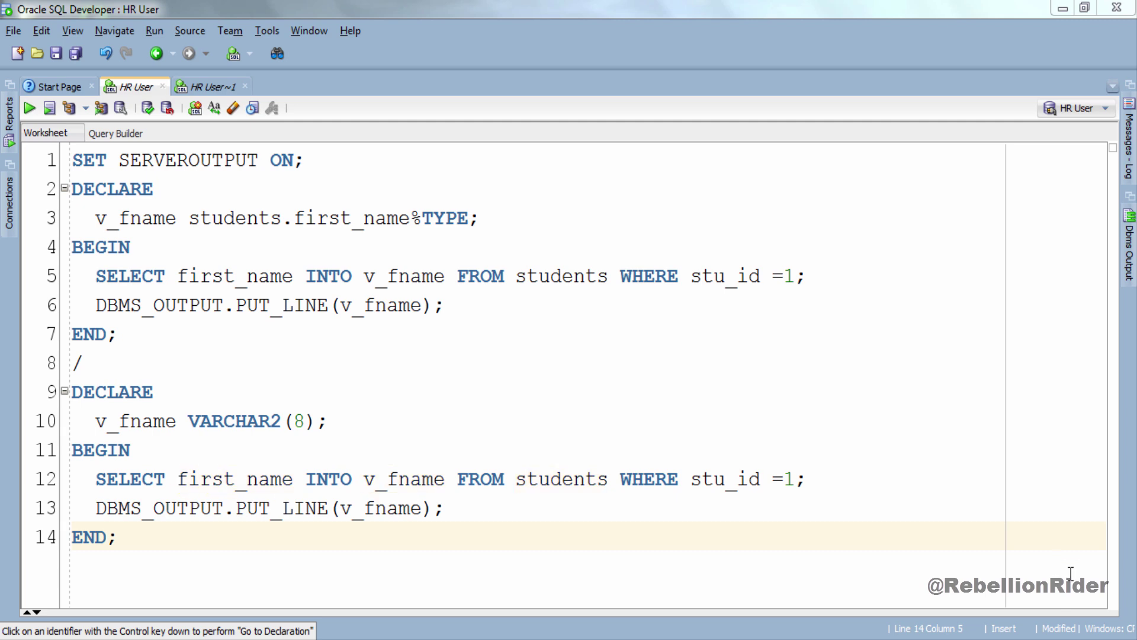
# Step: Run the worksheet as a script and confirm the VARCHAR2(8) block prints Clark
pyautogui.click(261, 507)
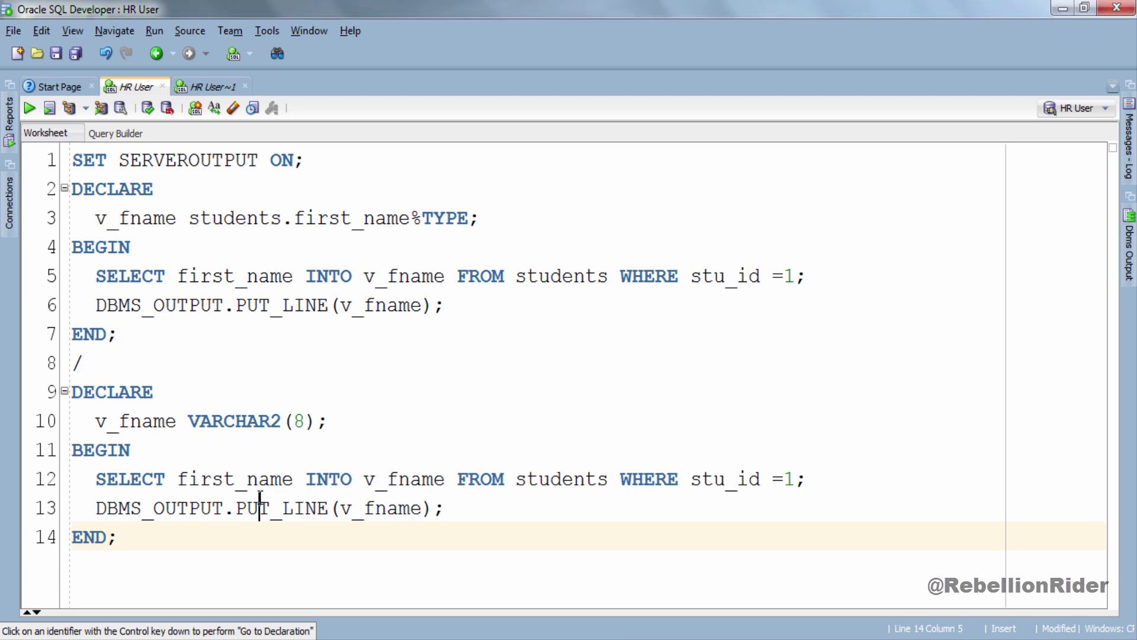
pyautogui.click(29, 109)
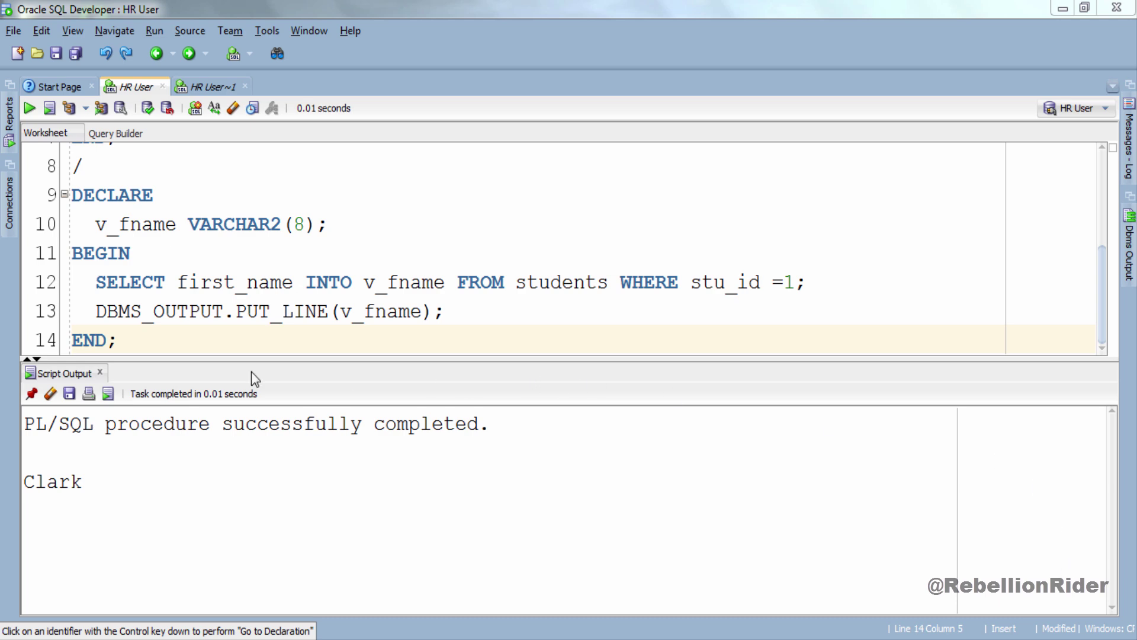
# Step: Add '/' and ALTER TABLE students MODIFY first_name CHAR(10) below the blocks, then run it
pyautogui.click(99, 374)
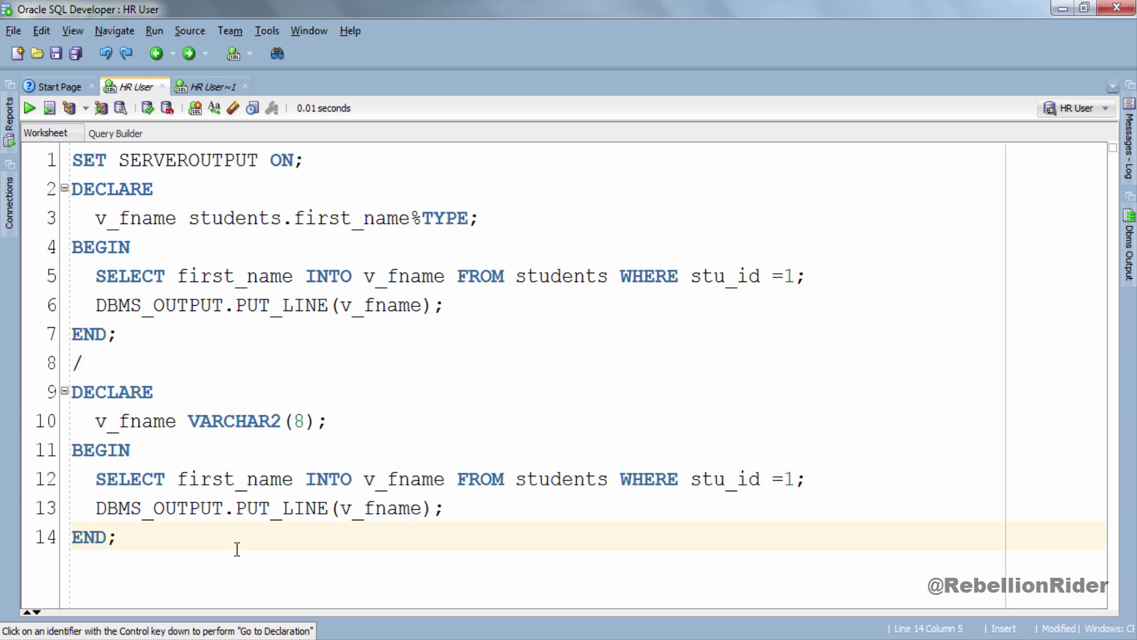
pyautogui.click(237, 549)
pyautogui.press('Return')
pyautogui.press('Return')
pyautogui.press('Return')
pyautogui.press('Return')
pyautogui.press('Return')
pyautogui.press('Return')
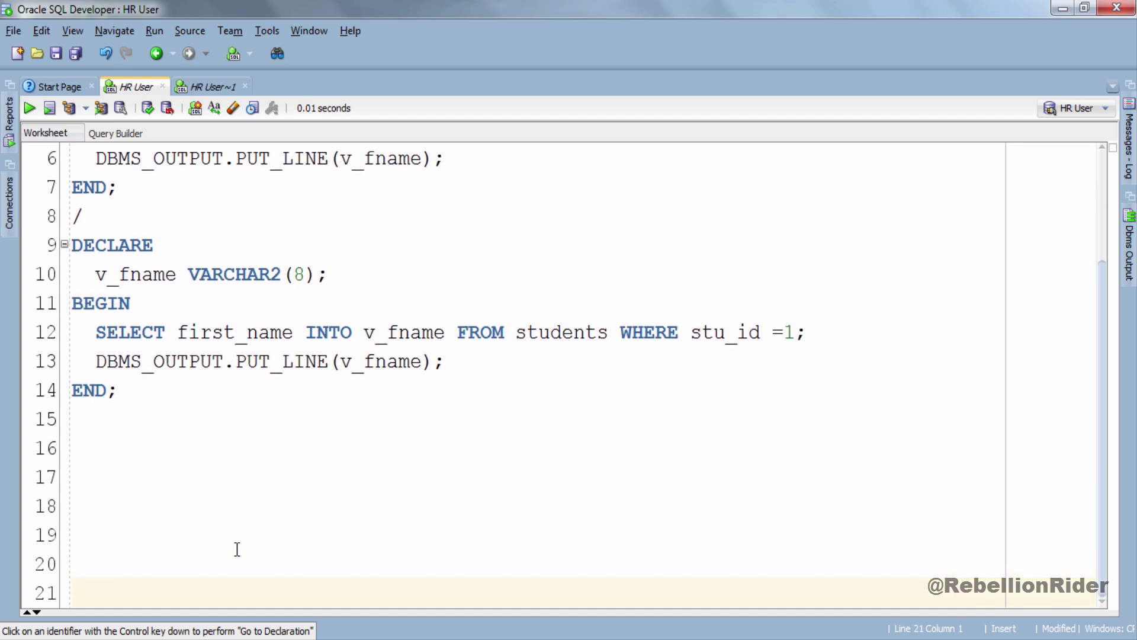
pyautogui.press('Return')
pyautogui.press('Return')
pyautogui.press('Return')
pyautogui.press('Up')
pyautogui.press('Up')
pyautogui.press('Up')
pyautogui.press('Up')
pyautogui.press('Up')
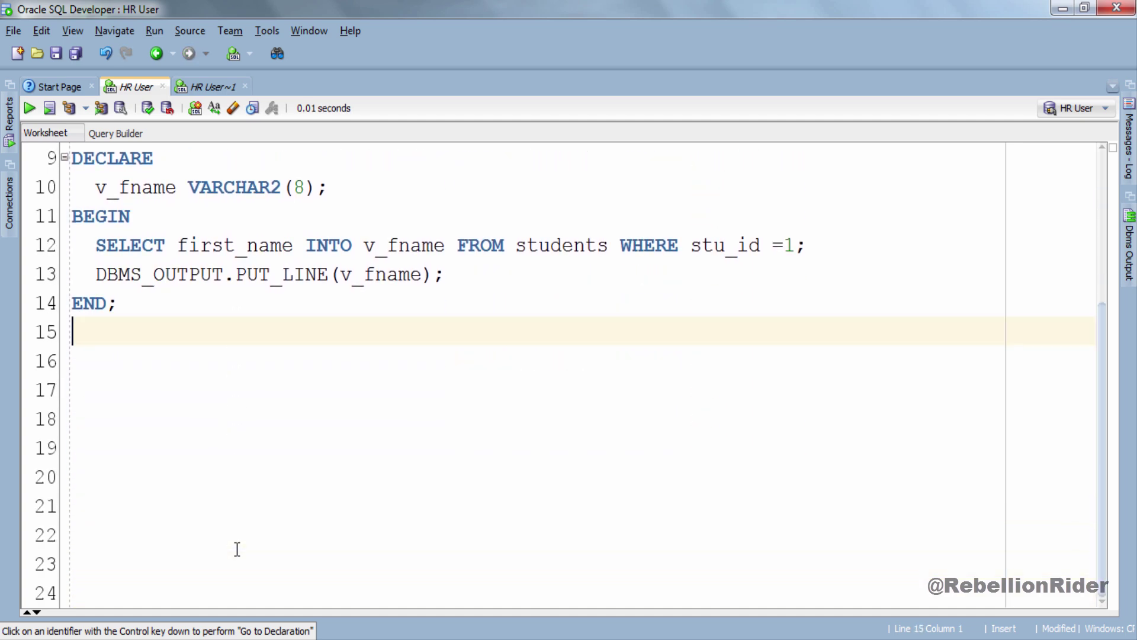
pyautogui.write('/')
pyautogui.press('Return')
pyautogui.write('ALTER TABLE ')
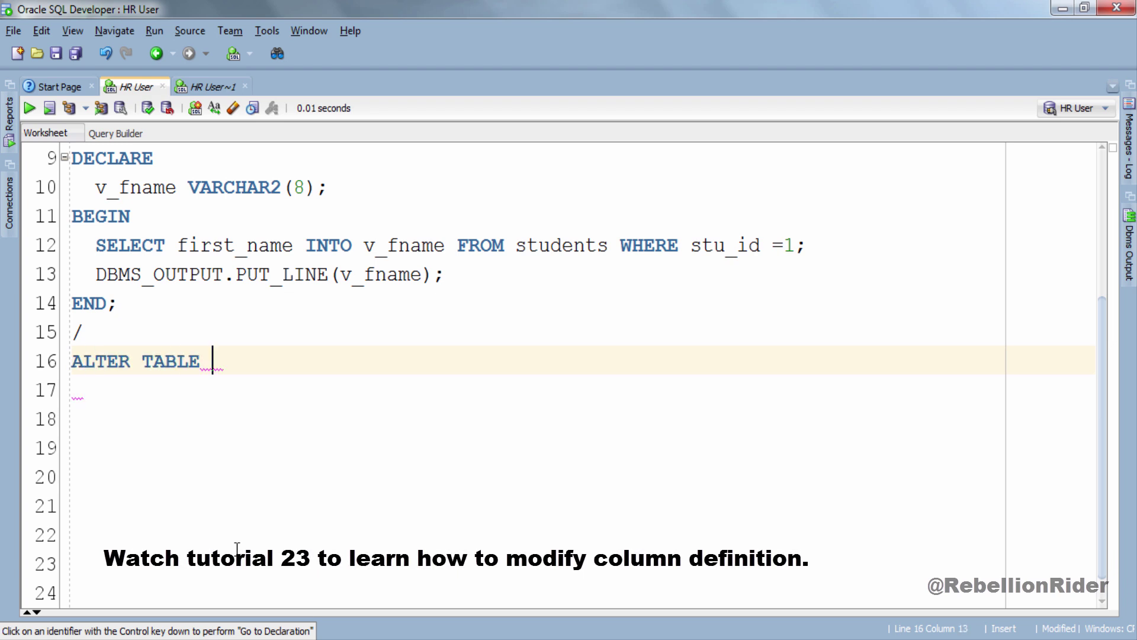
pyautogui.write('students MODIFY first_name')
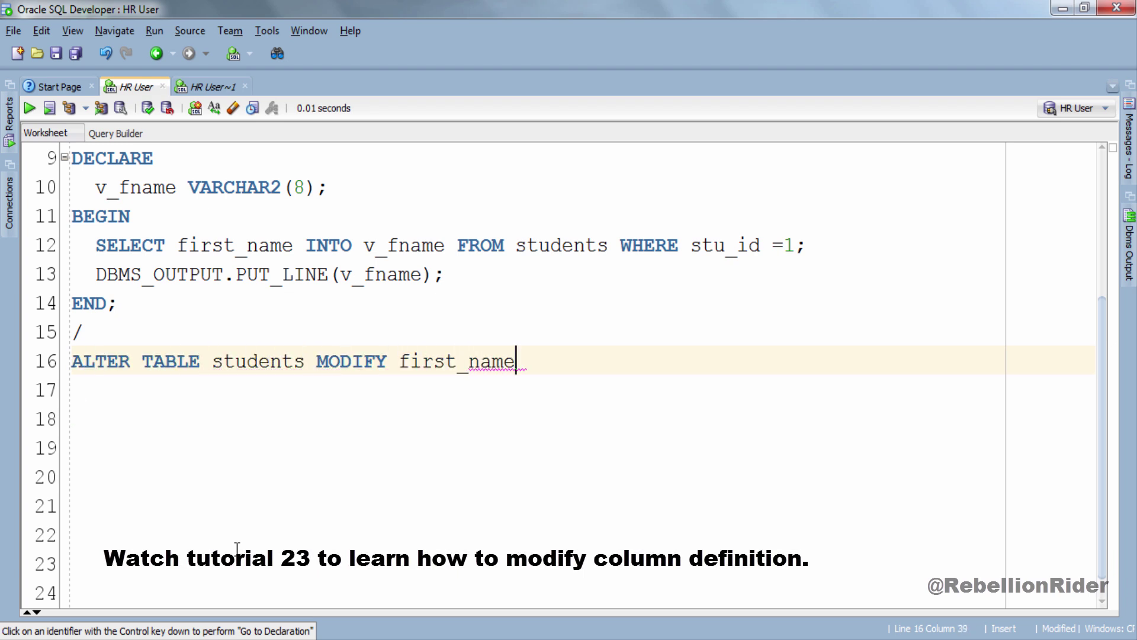
pyautogui.write(' CHAR(10);')
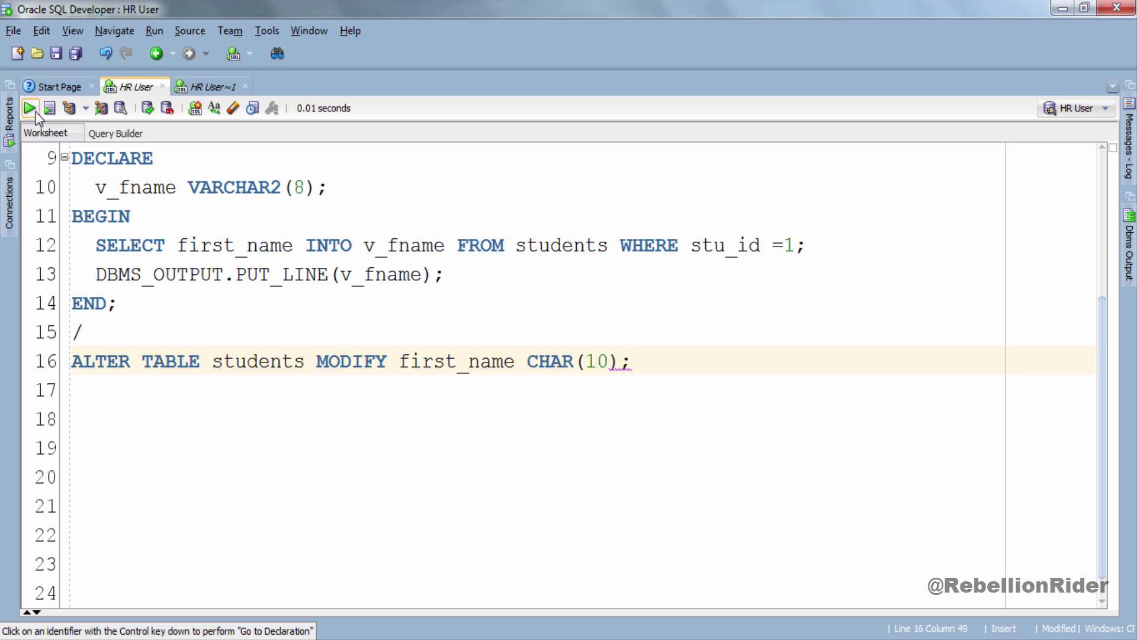
pyautogui.click(29, 107)
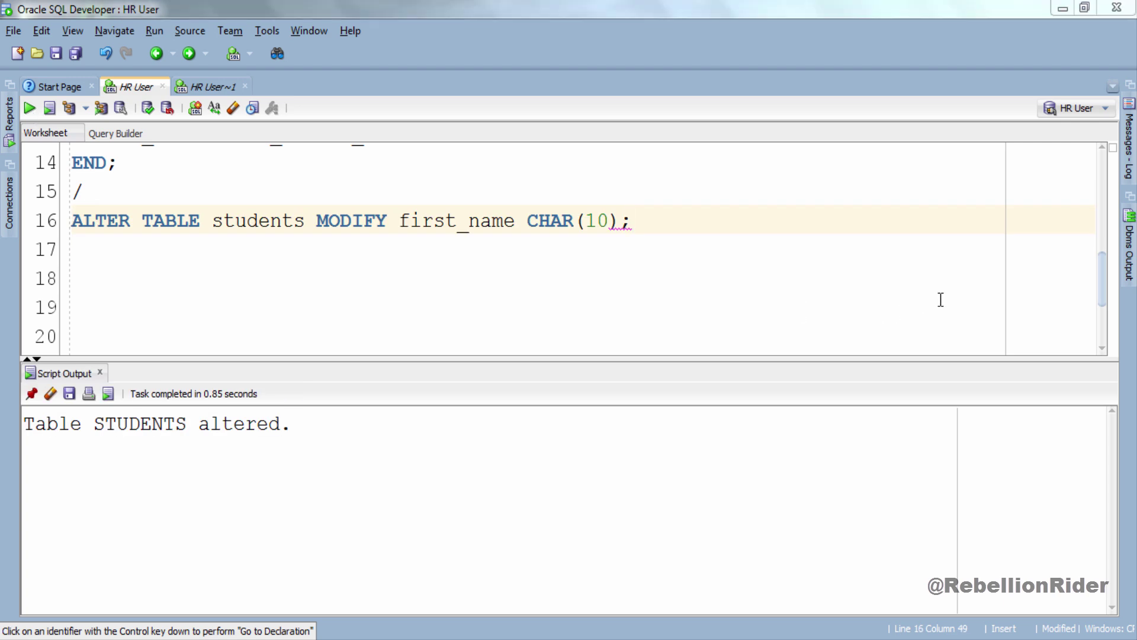
pyautogui.moveTo(1100, 280); pyautogui.dragTo(1101, 245)
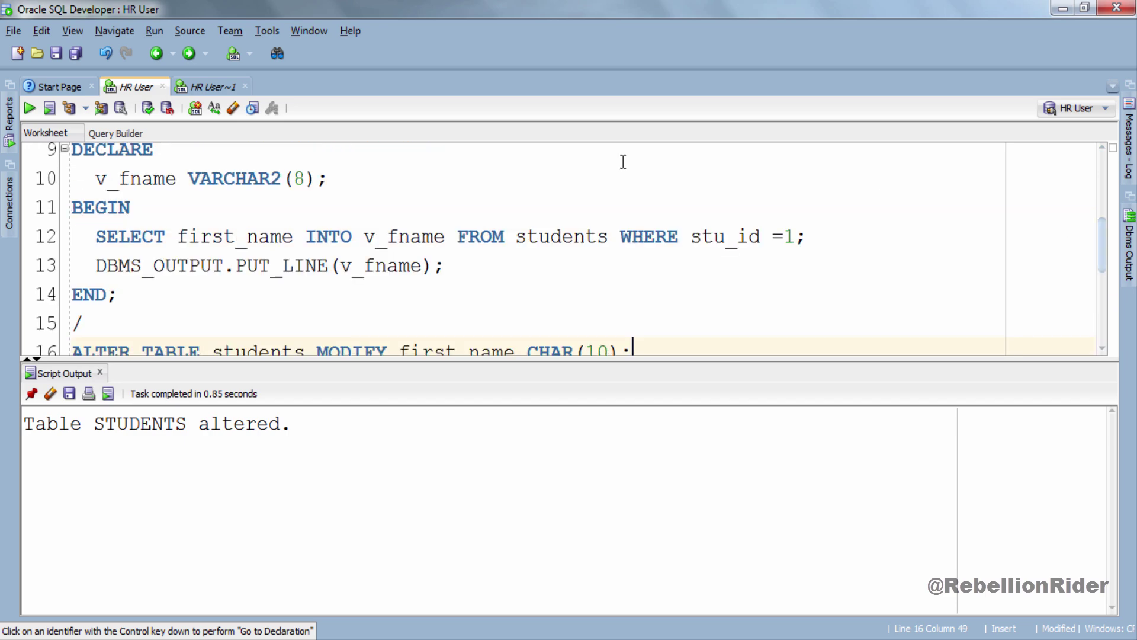
# Step: After the value error, replace VARCHAR2(8) with students.first_name%TYPE and rerun the worksheet
pyautogui.click(224, 236)
pyautogui.click(29, 108)
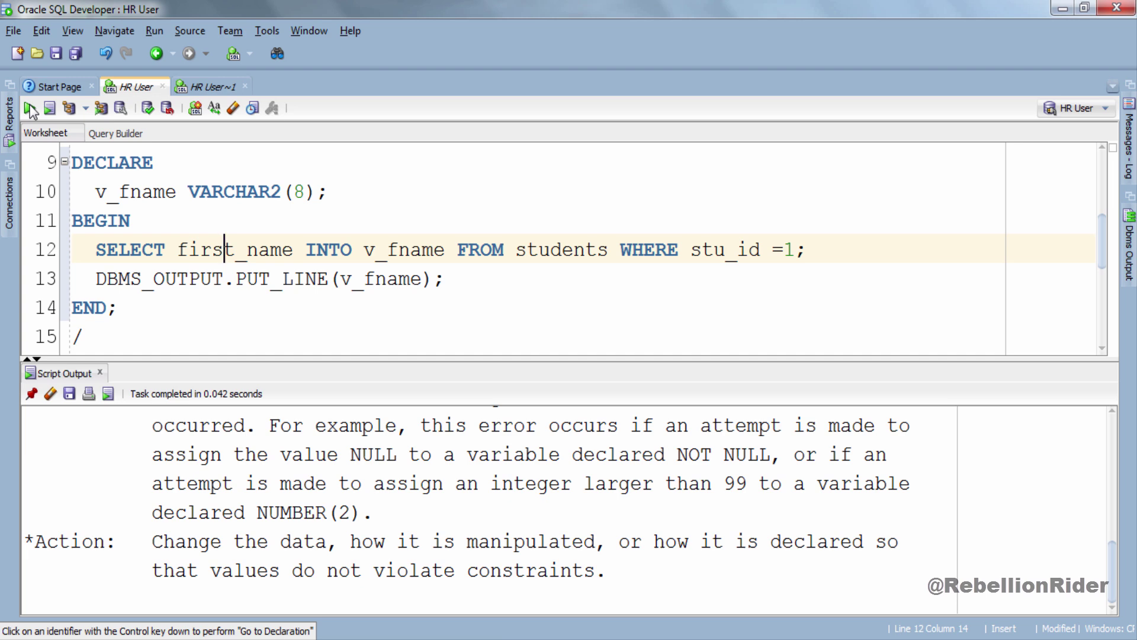
pyautogui.moveTo(317, 190); pyautogui.dragTo(189, 191)
pyautogui.write('students')
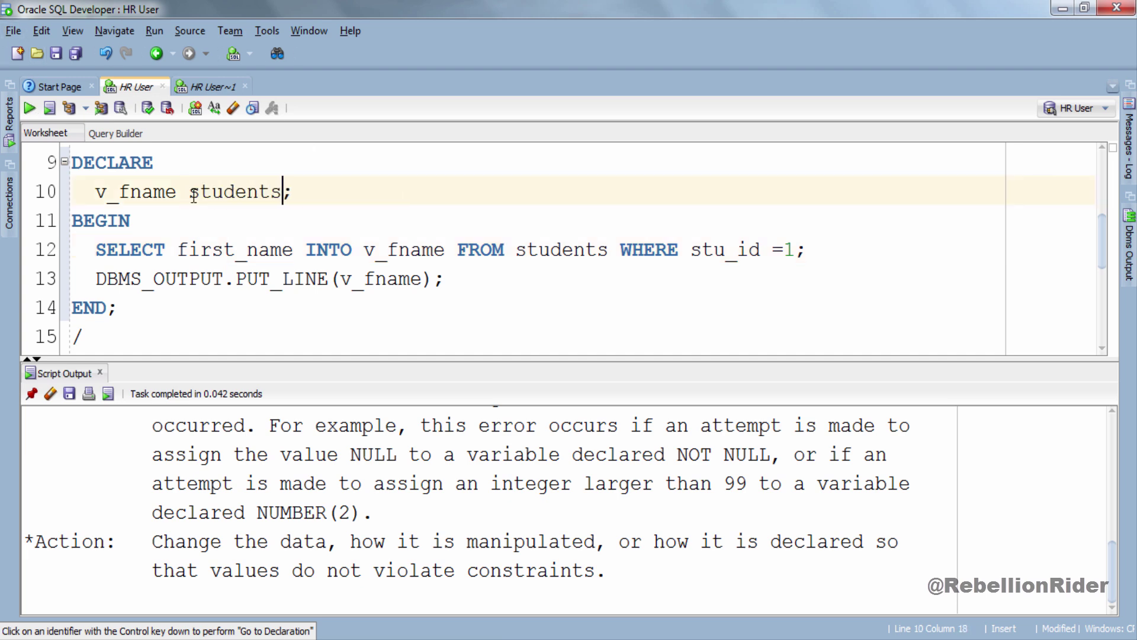
pyautogui.write('.first_name%TYPE')
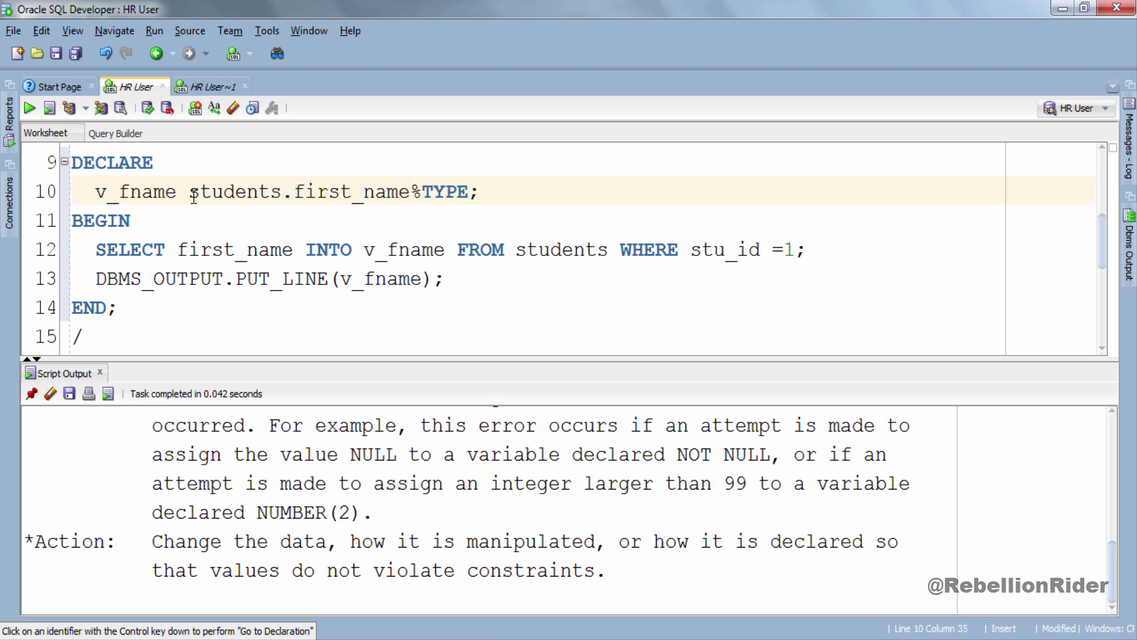
pyautogui.click(103, 375)
pyautogui.click(106, 278)
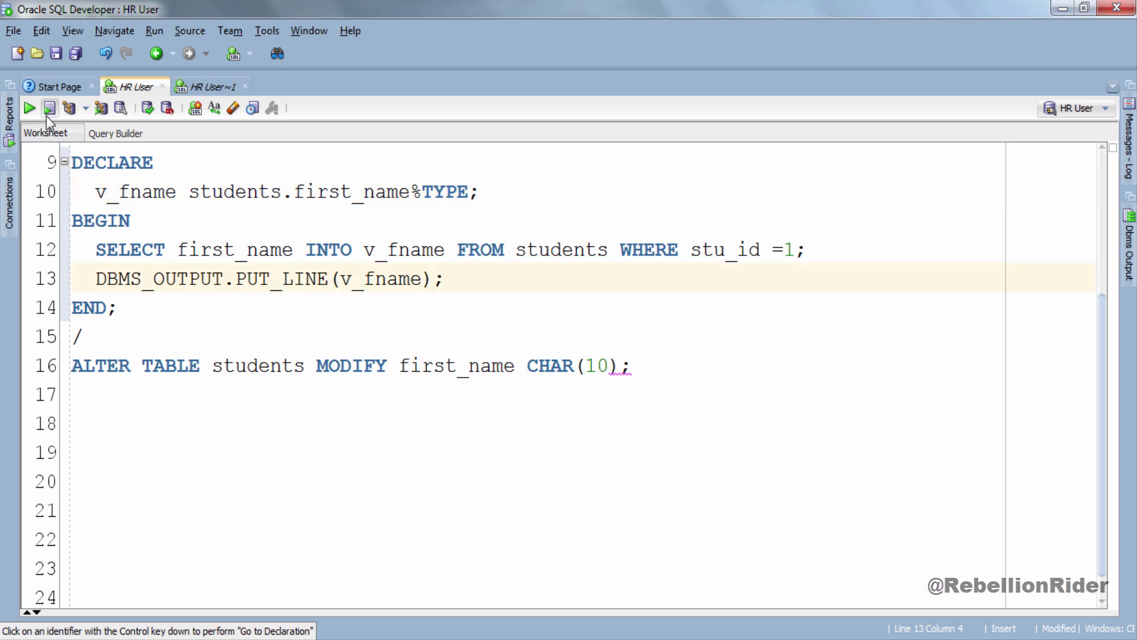
pyautogui.click(29, 109)
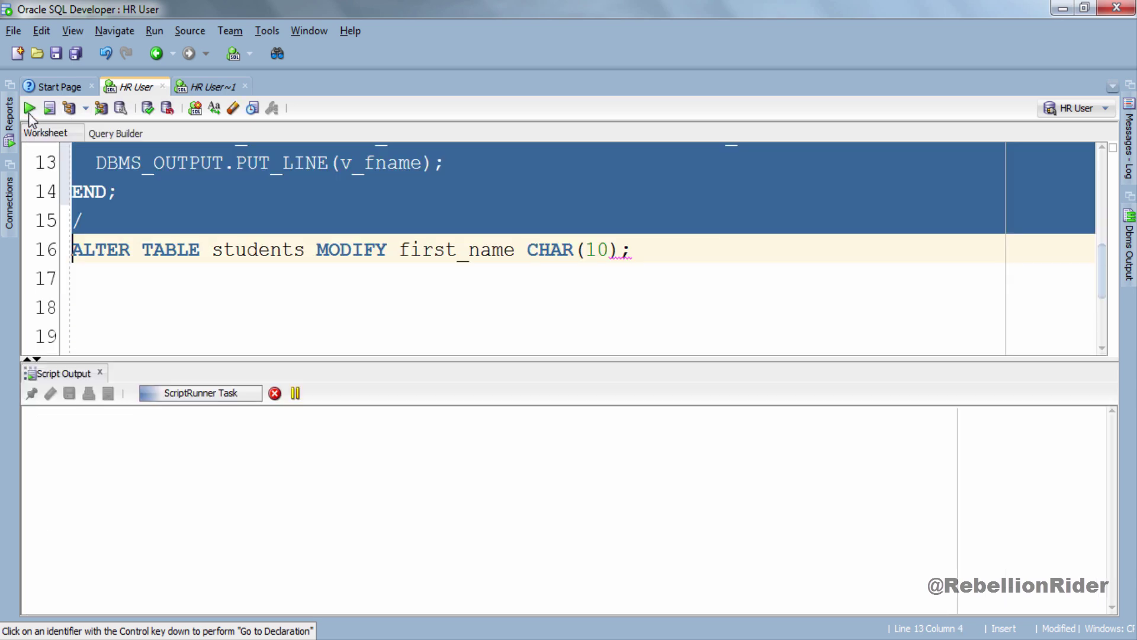